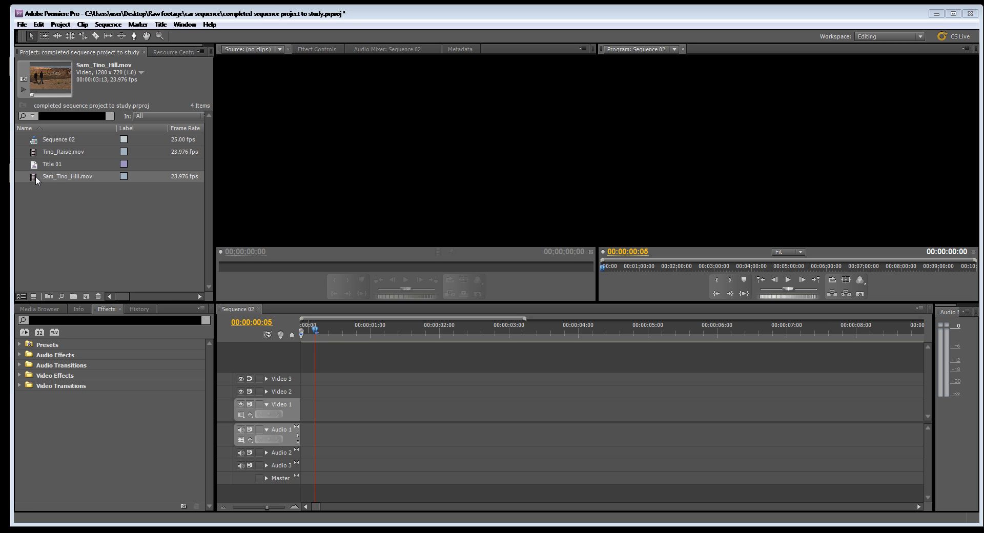
Put Sam_Tino_Hill.mov at the start of Video 1, preview a few frames, then return to 00:00:00:00
drag(35, 176, 273, 407)
mouse_move(316, 334)
mouse_down()
mouse_move(342, 334)
mouse_move(328, 336)
mouse_up()
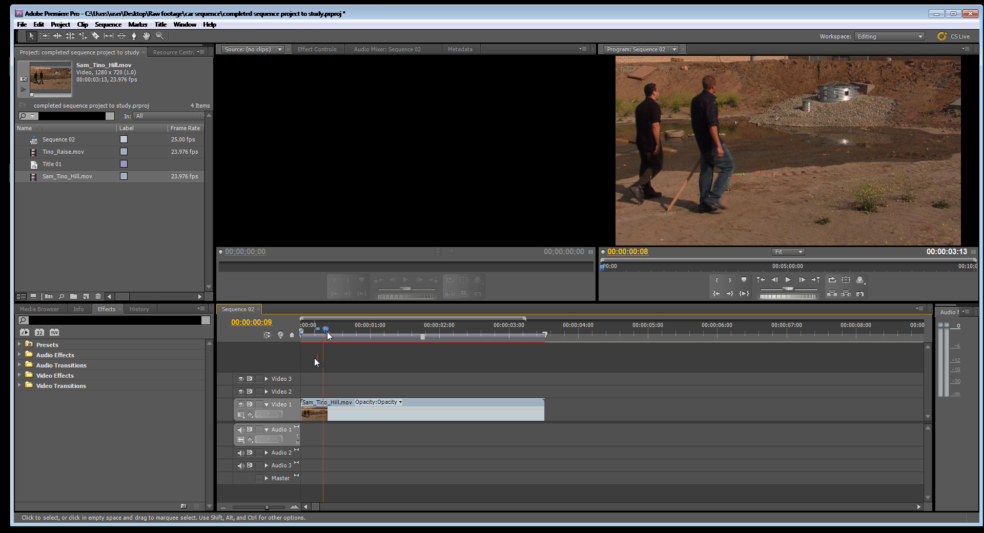
key(Left)
key(Left)
key(Left)
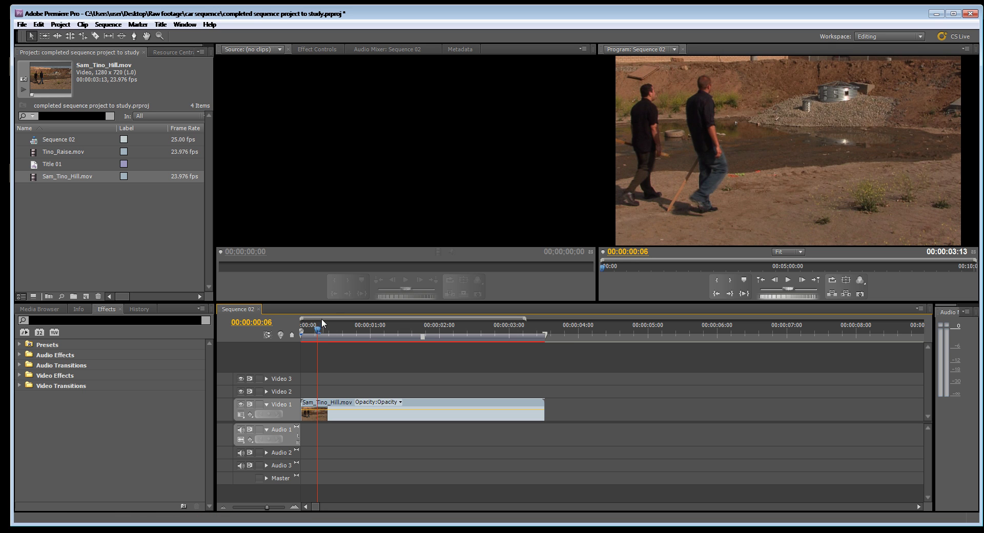
drag(317, 330, 302, 334)
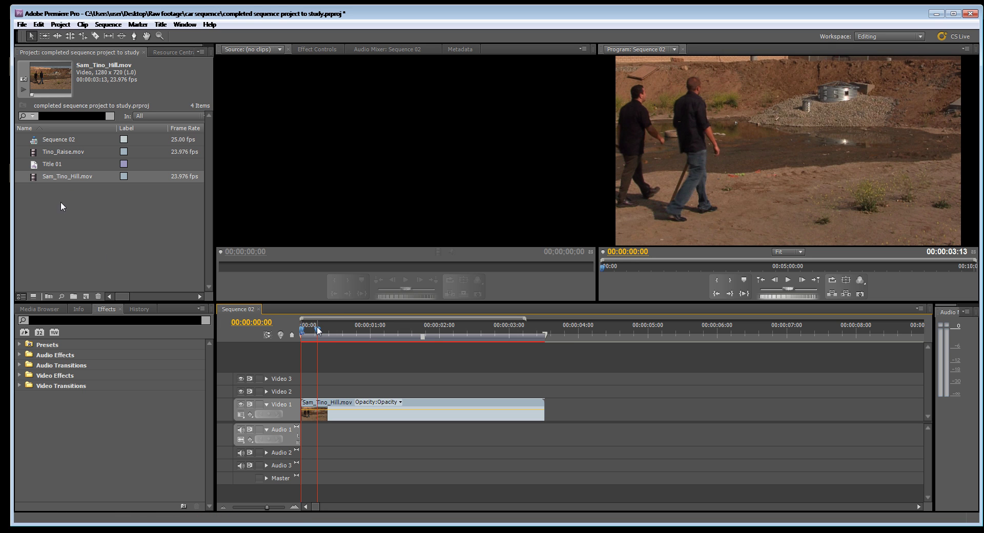
Create a Default Still title named Title 02 and open it in the Titler
click(161, 24)
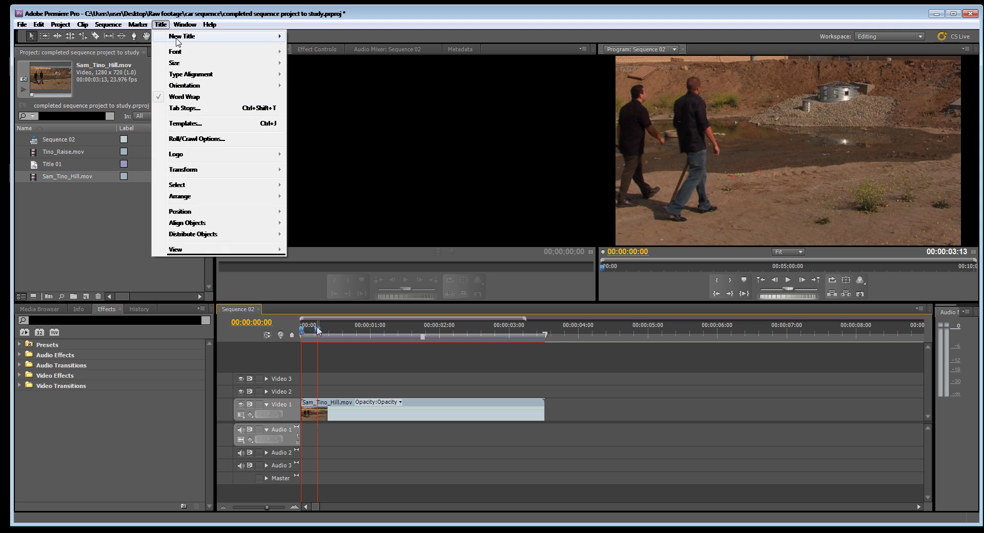
mouse_move(177, 41)
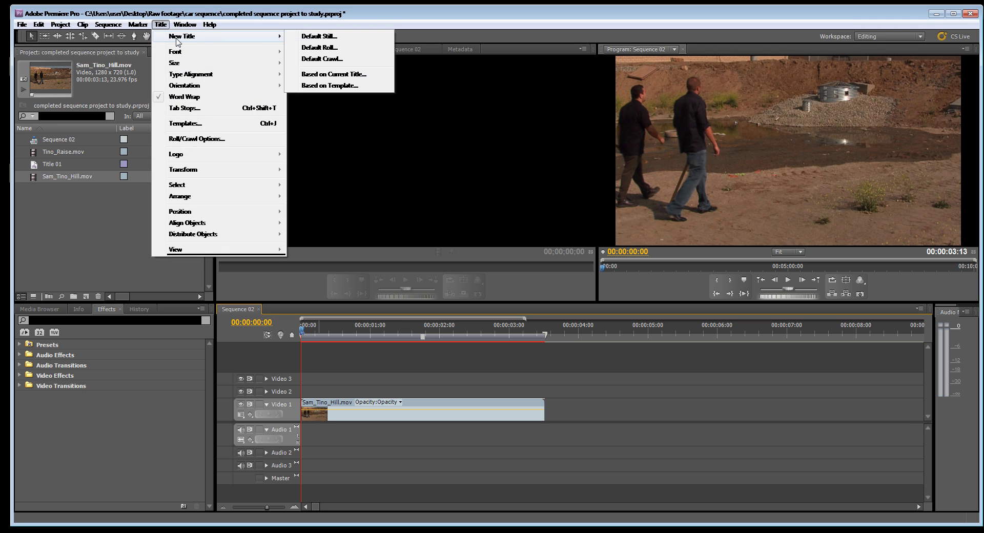
click(326, 37)
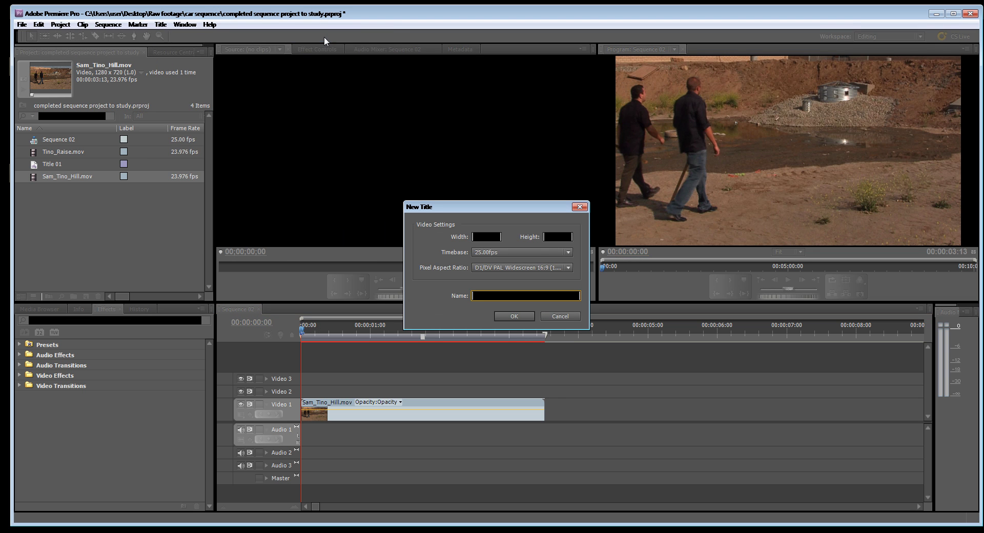
click(514, 316)
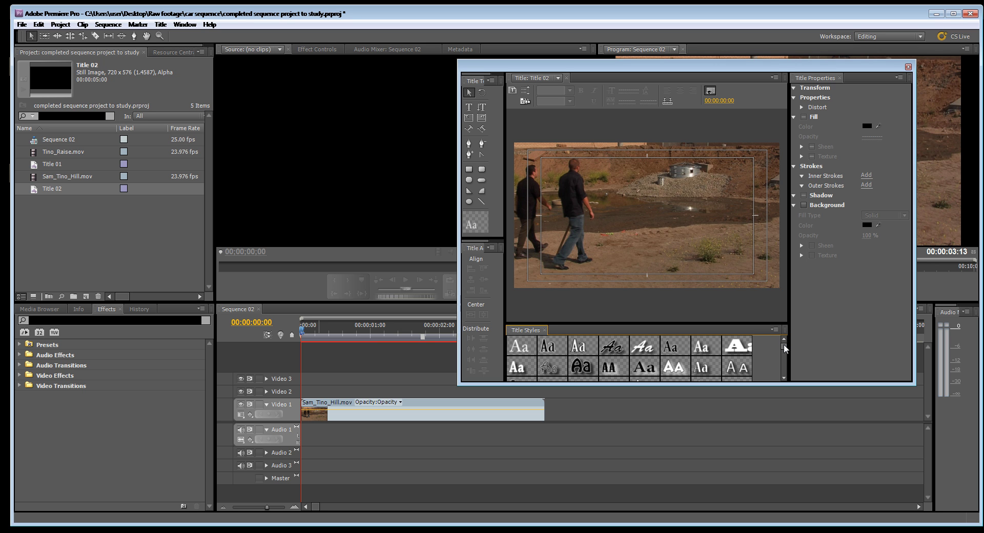
drag(784, 348, 782, 358)
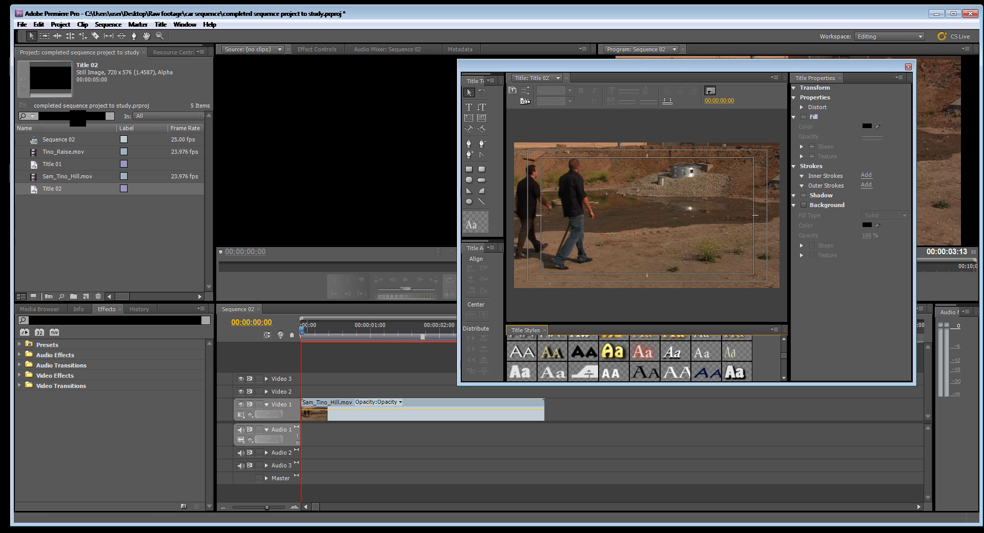
click(470, 109)
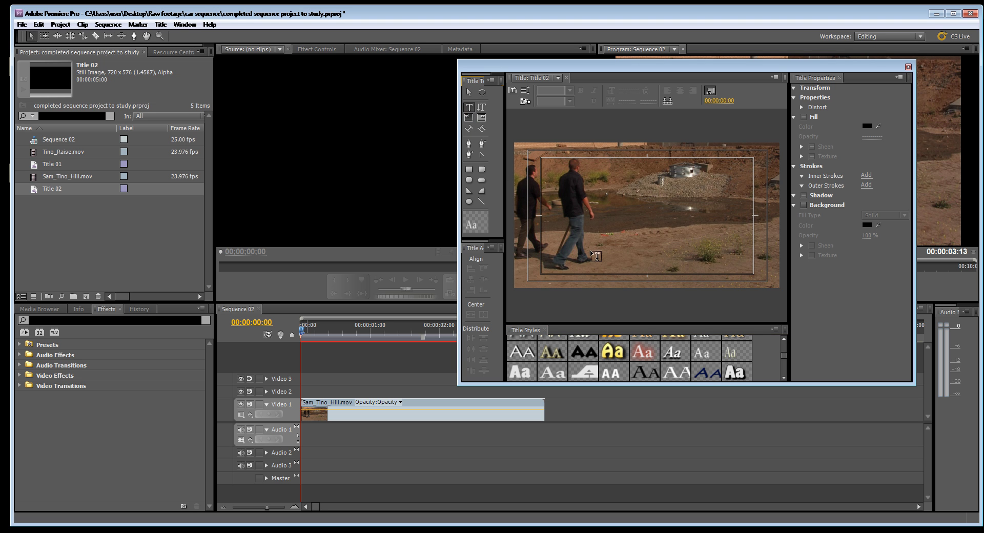
Type 'The Quarry' upper right, apply the bold white Poplar Std Black style, and scale it to 98.7
click(635, 177)
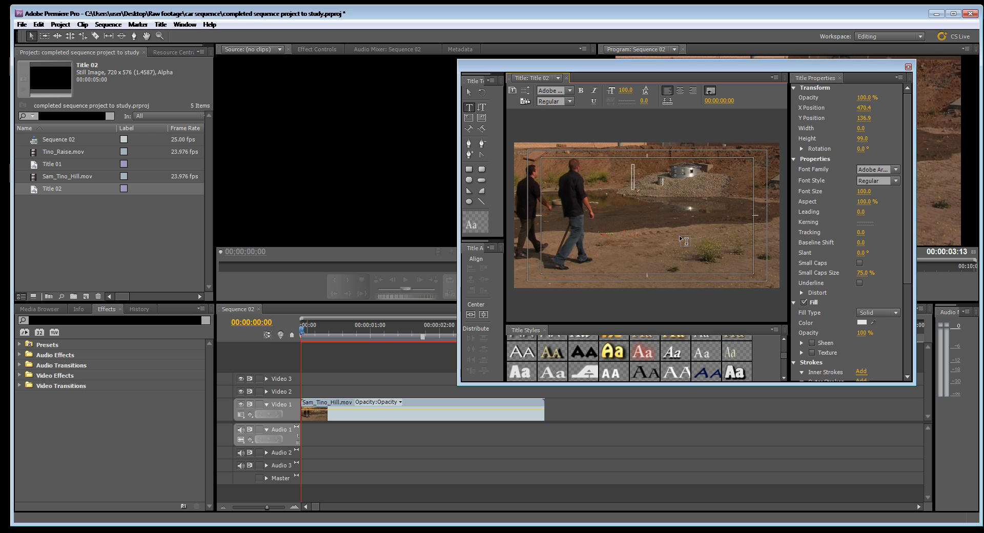
text(The Q)
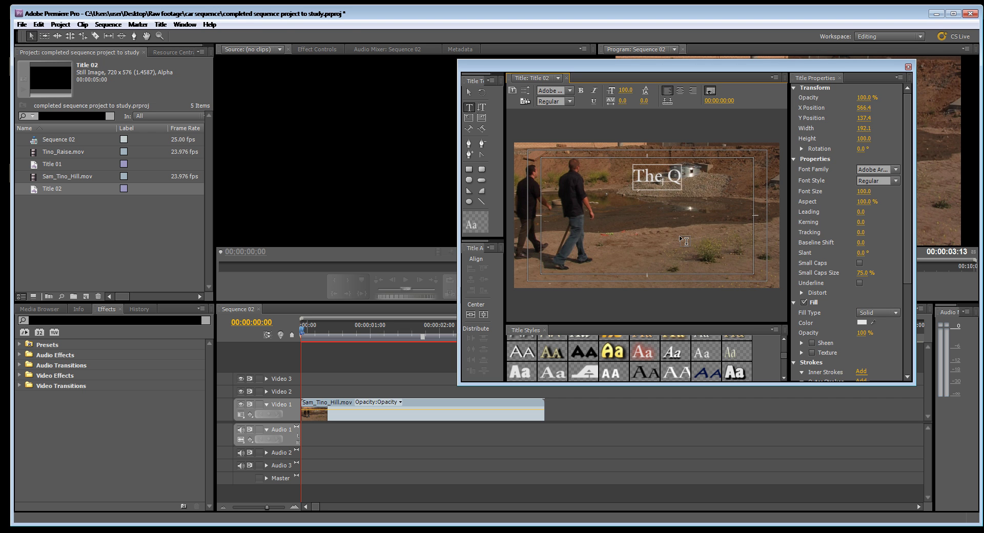
text(uarry)
drag(718, 178, 633, 177)
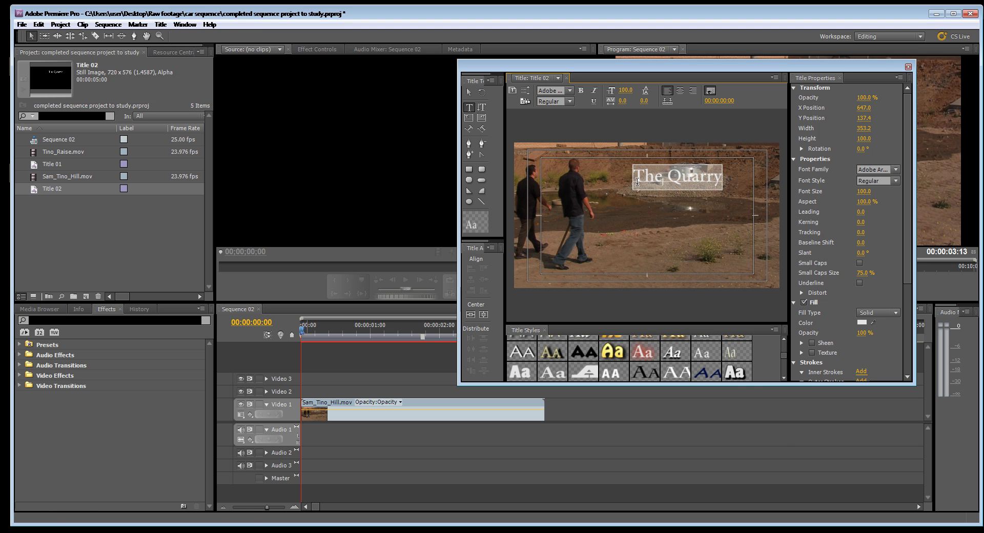
click(737, 371)
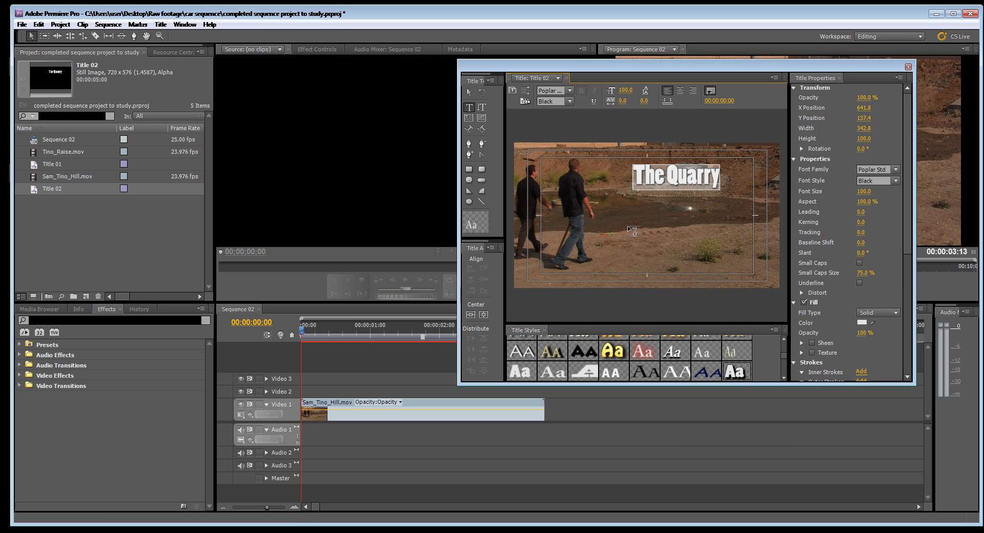
click(468, 92)
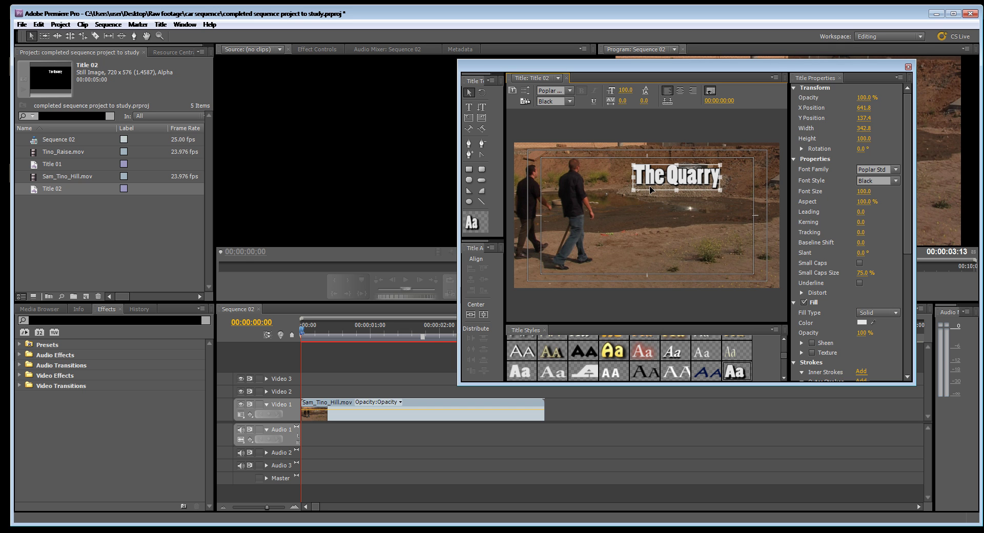
drag(635, 190, 600, 189)
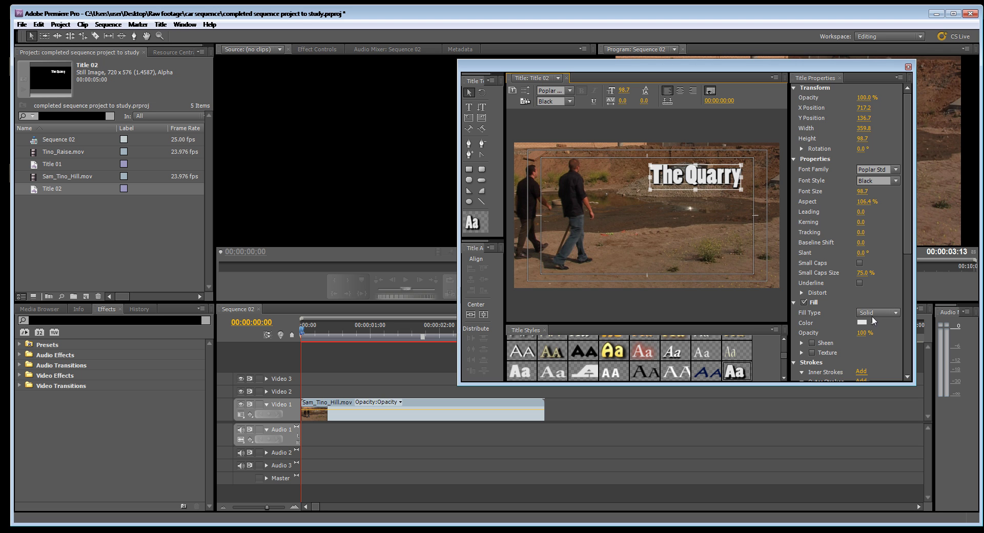
Give The Quarry a linear gradient fill with a red right colour stop
click(893, 311)
click(888, 335)
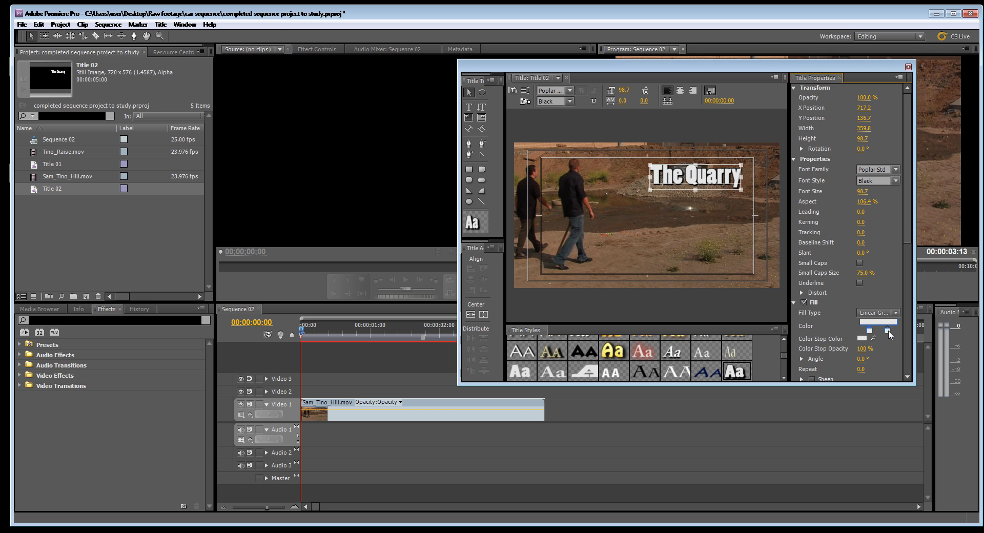
double_click(888, 332)
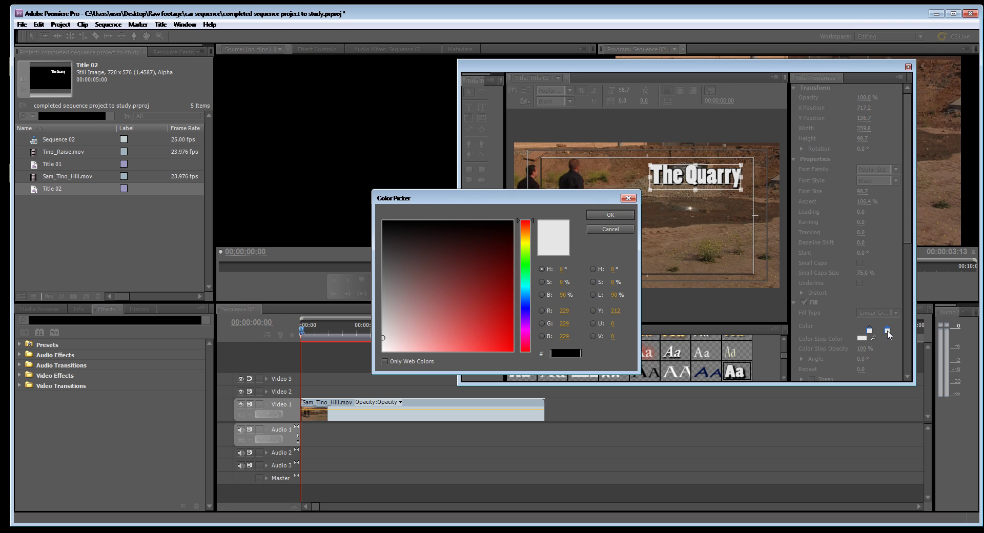
click(500, 347)
click(620, 214)
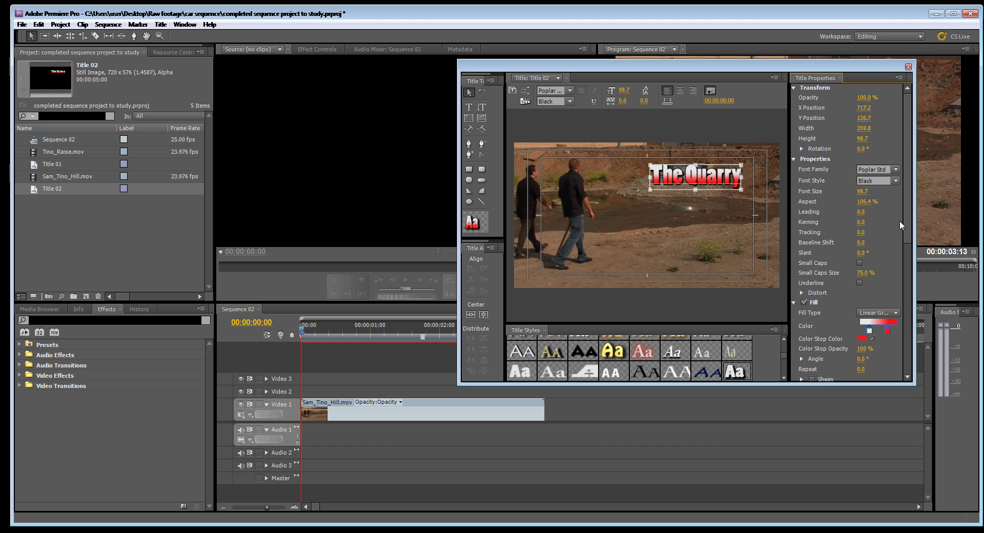
Move The Quarry left and down toward the centre, to X 494.2, Y 148.8
mouse_move(908, 225)
mouse_down()
mouse_move(915, 364)
mouse_move(694, 300)
mouse_up()
click(628, 232)
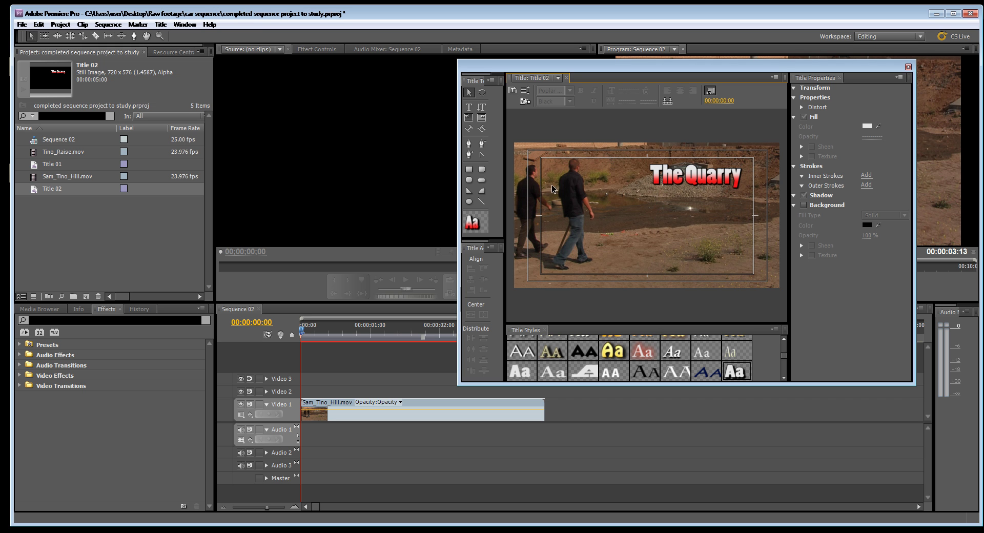
click(673, 184)
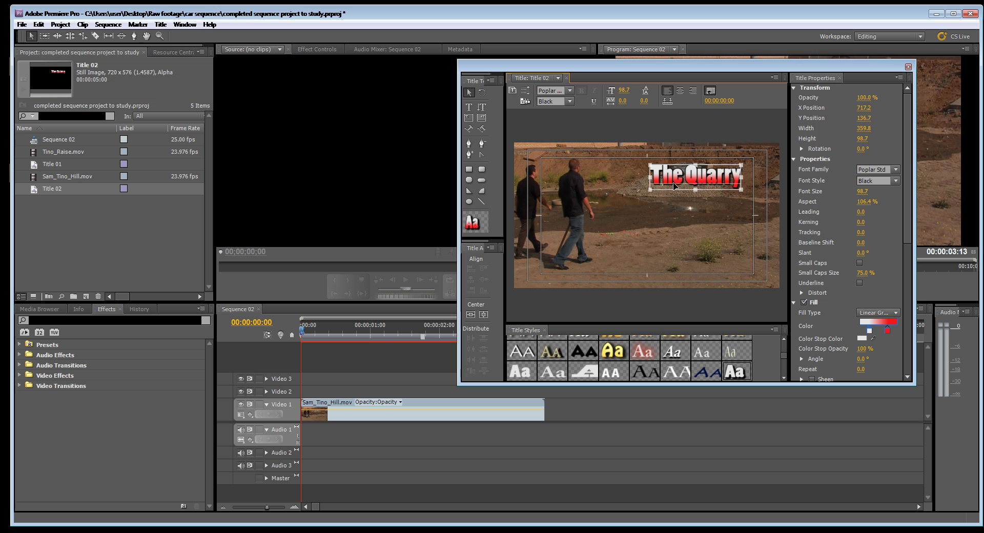
drag(674, 184, 616, 181)
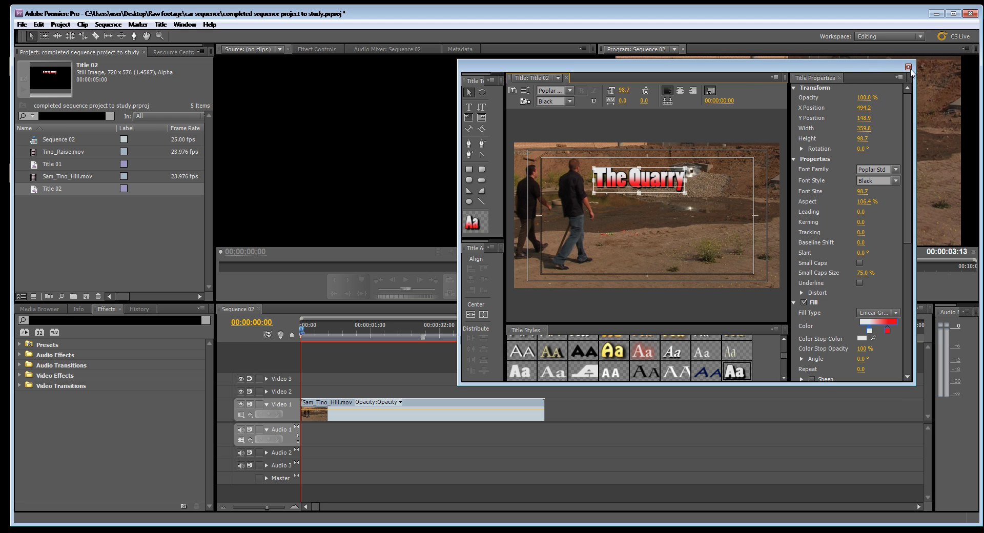
Close the Titler, place Title 02 on Video 2 and trim it to end with the footage
click(907, 67)
drag(33, 193, 287, 389)
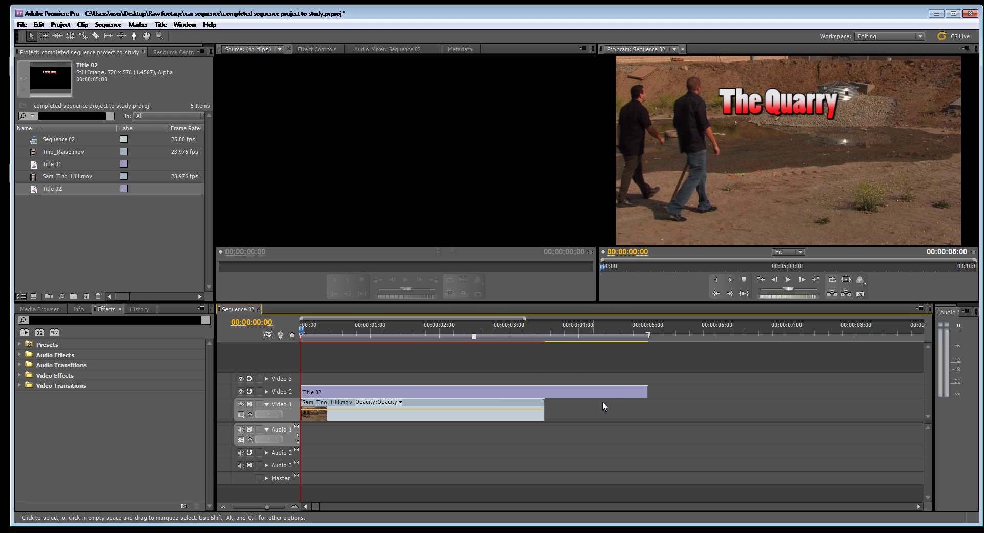
drag(647, 392, 544, 389)
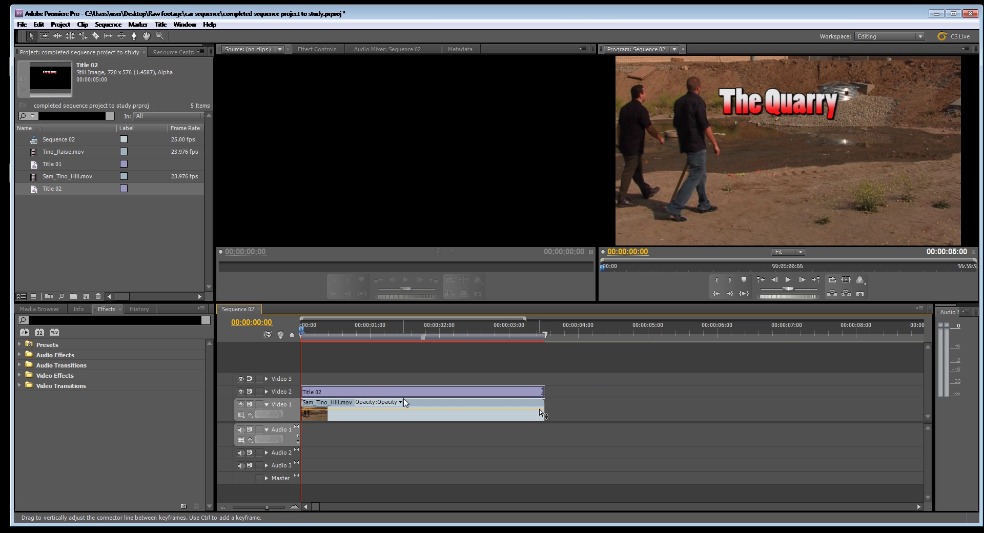
Try rearranging the clips, then undo the changes and return to the sequence start
drag(318, 402, 582, 406)
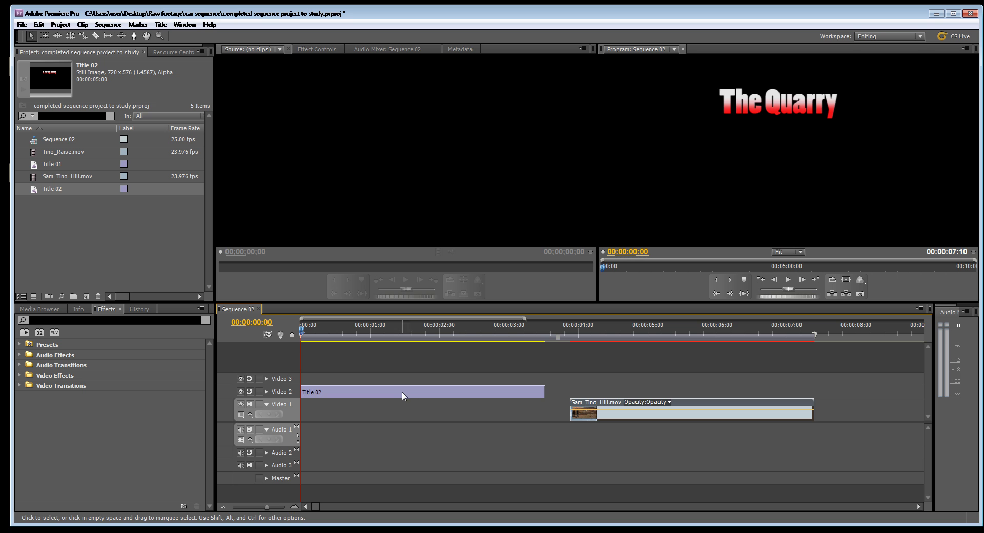
drag(403, 395, 401, 407)
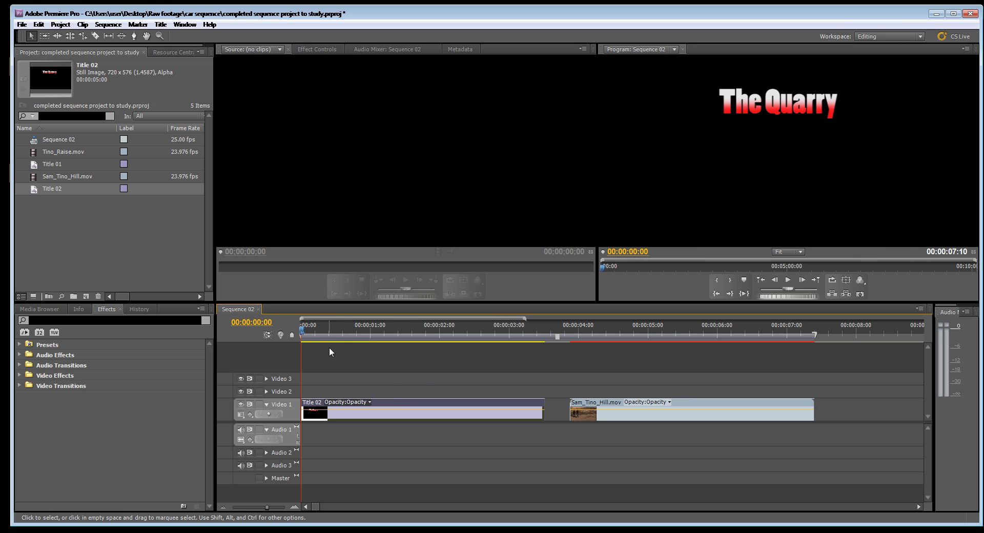
drag(359, 334, 466, 390)
click(512, 410)
key(Delete)
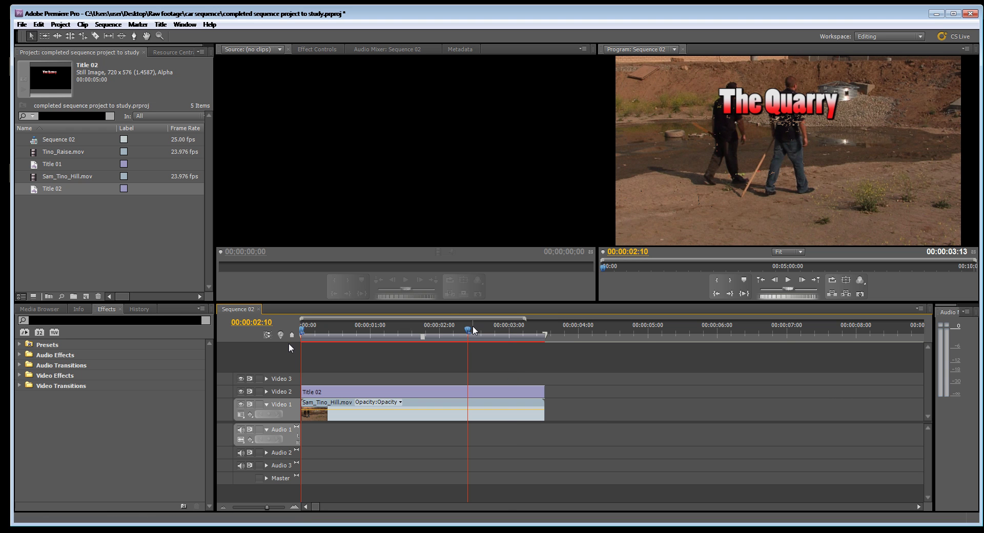
drag(467, 331, 296, 343)
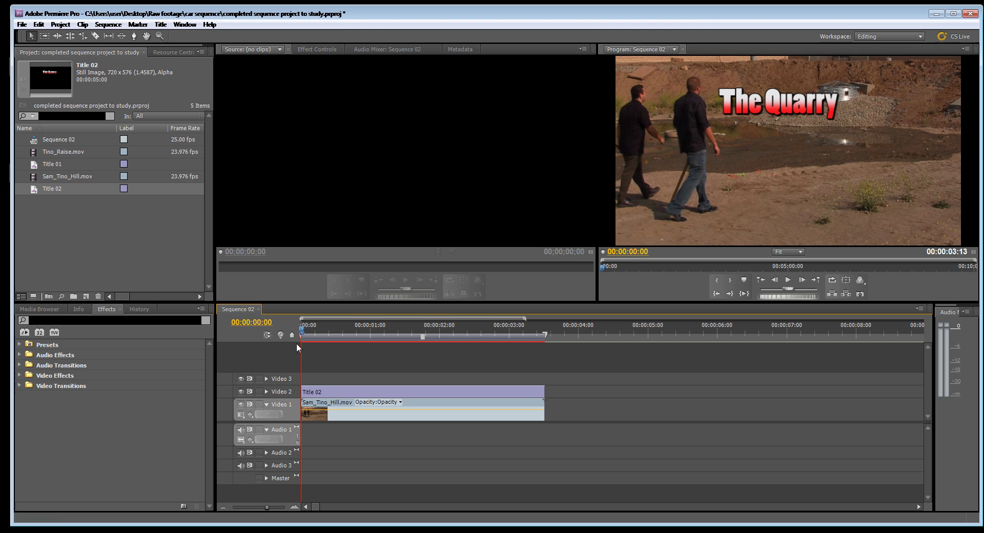
Select the Title 02 clip, show it in Effect Controls, and preview a few frames in
click(310, 392)
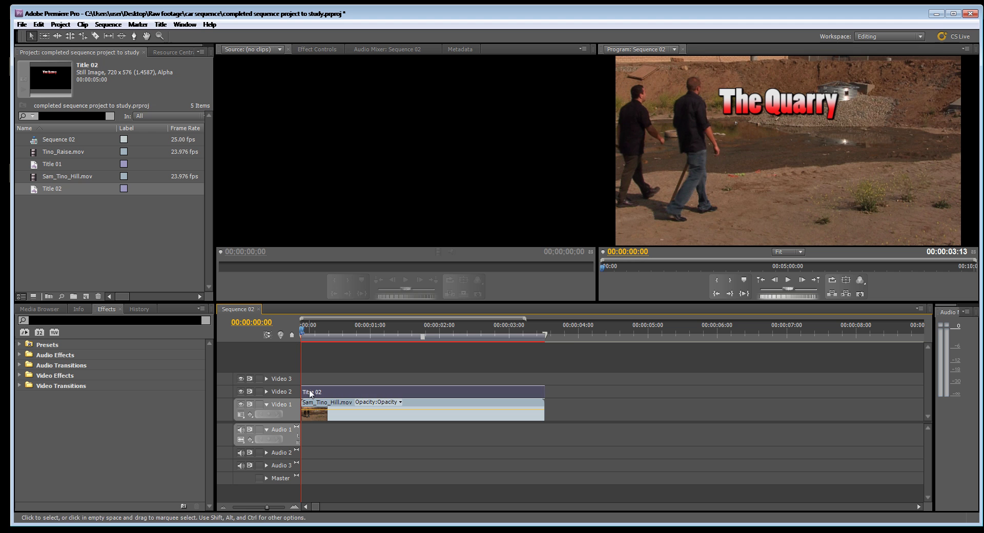
click(311, 50)
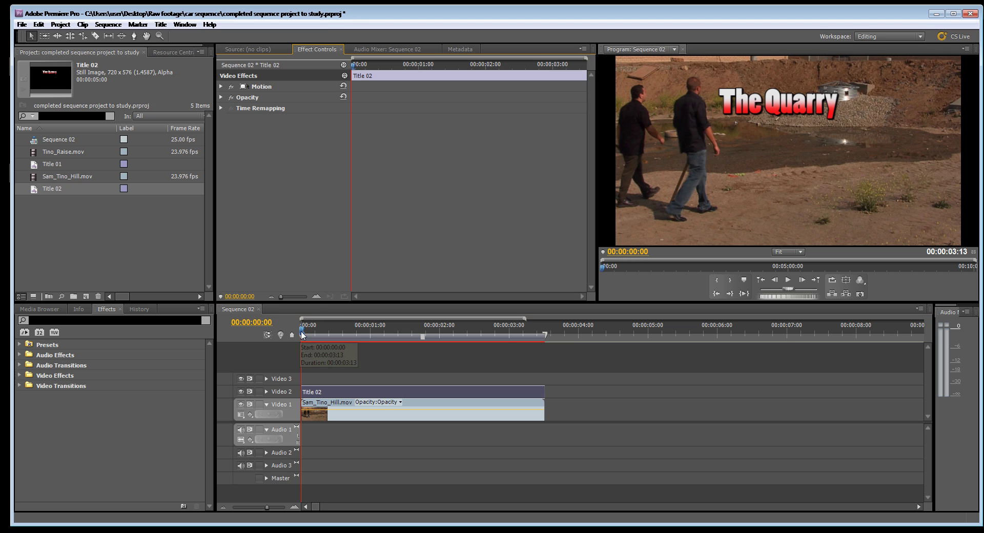
click(315, 336)
drag(316, 336, 470, 345)
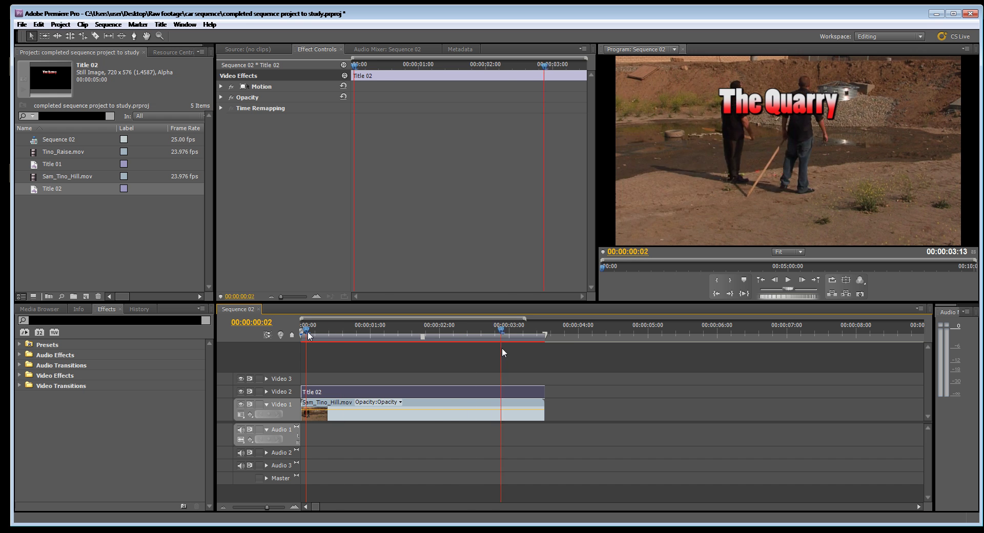
At 00:00:00:00, set starting keyframes for Position (360, 288), Scale 100 and Rotation 0
drag(502, 348, 301, 337)
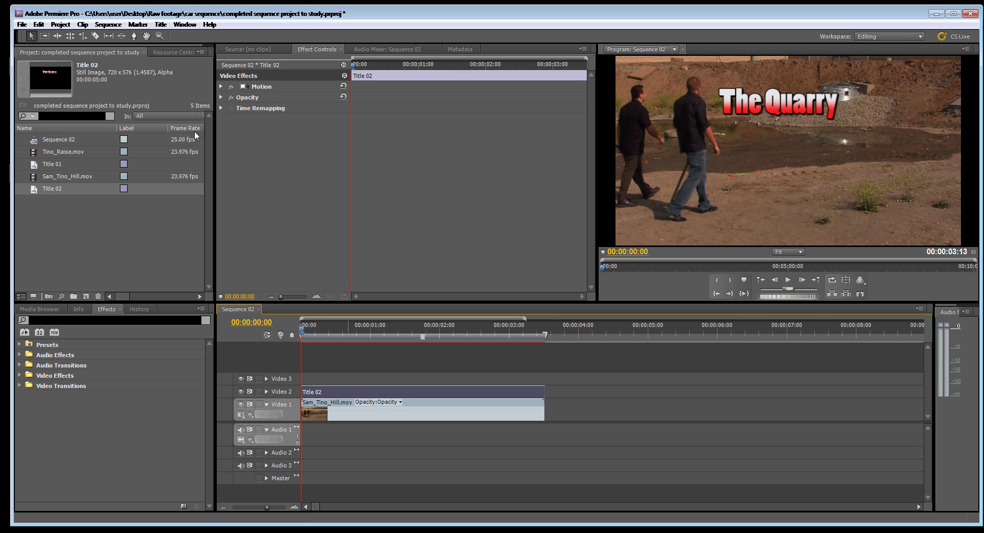
click(220, 86)
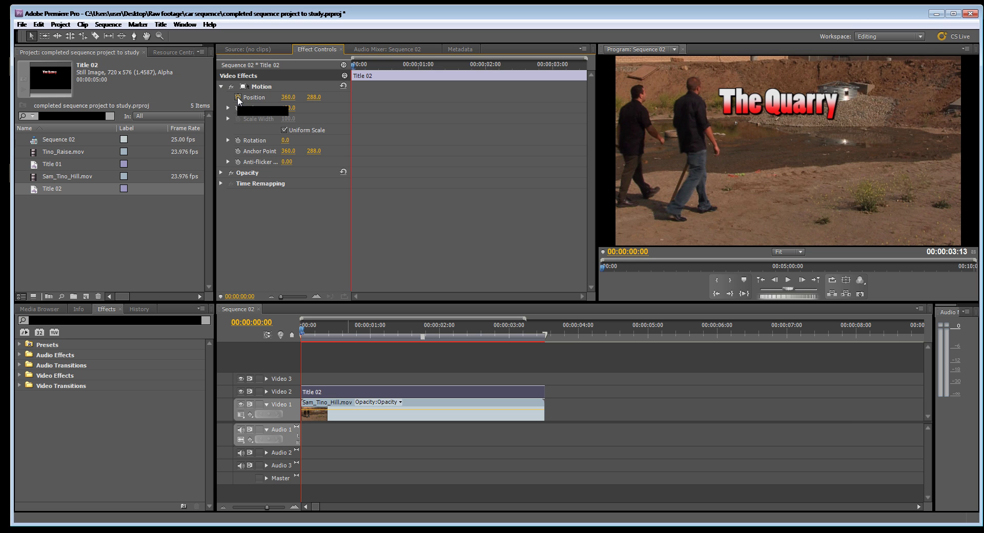
click(238, 98)
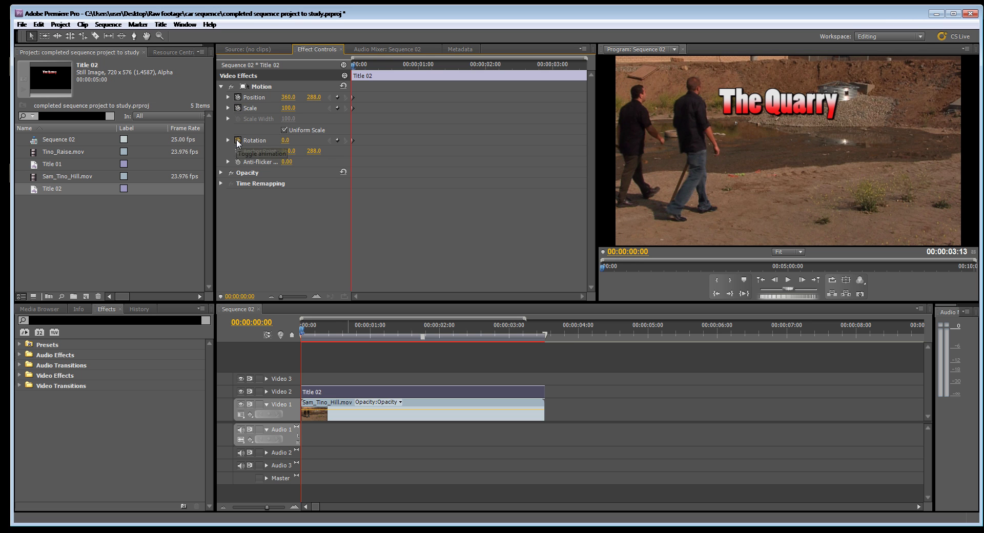
click(237, 140)
Play the opening frames from the start and lock the Video 1 track
drag(354, 67, 392, 75)
key(Home)
click(752, 111)
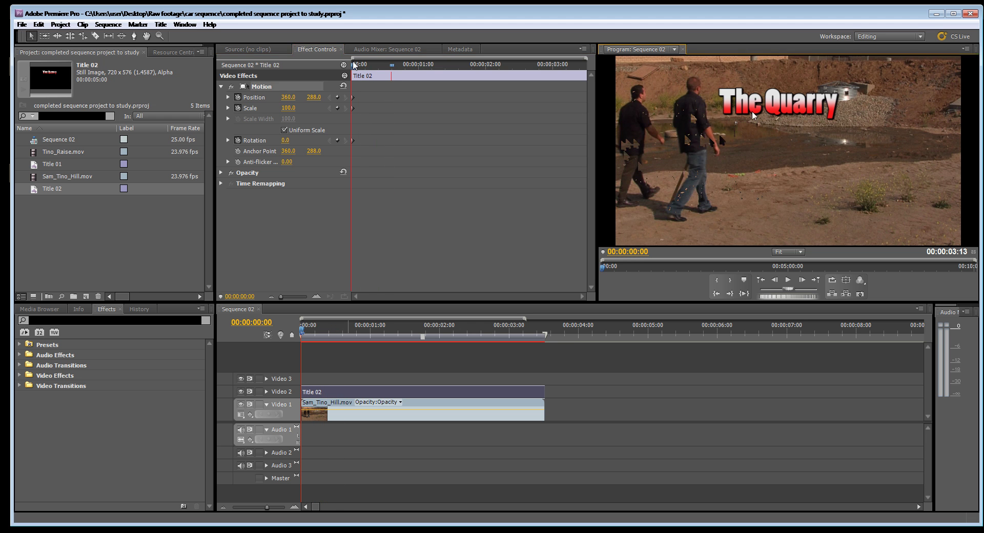
key(space)
key(space)
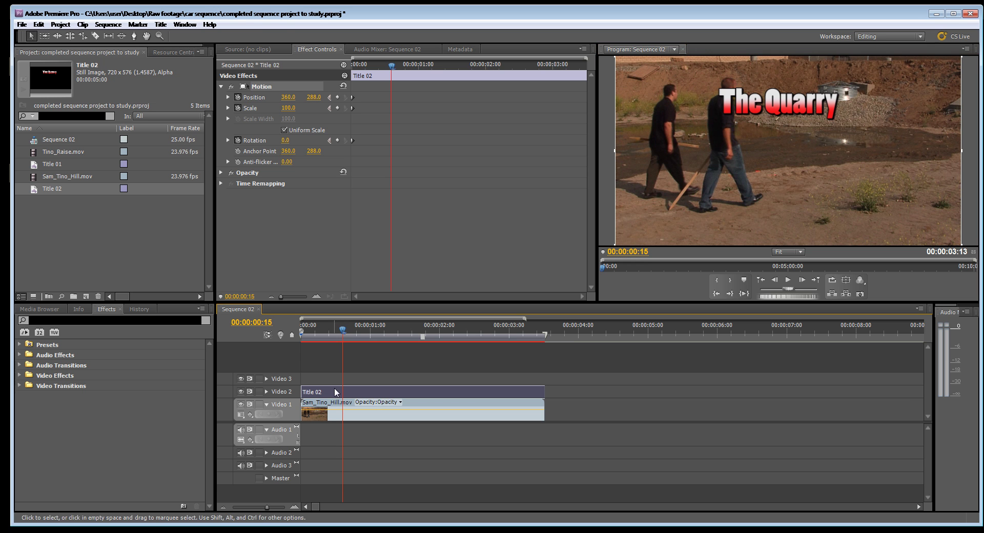
click(259, 404)
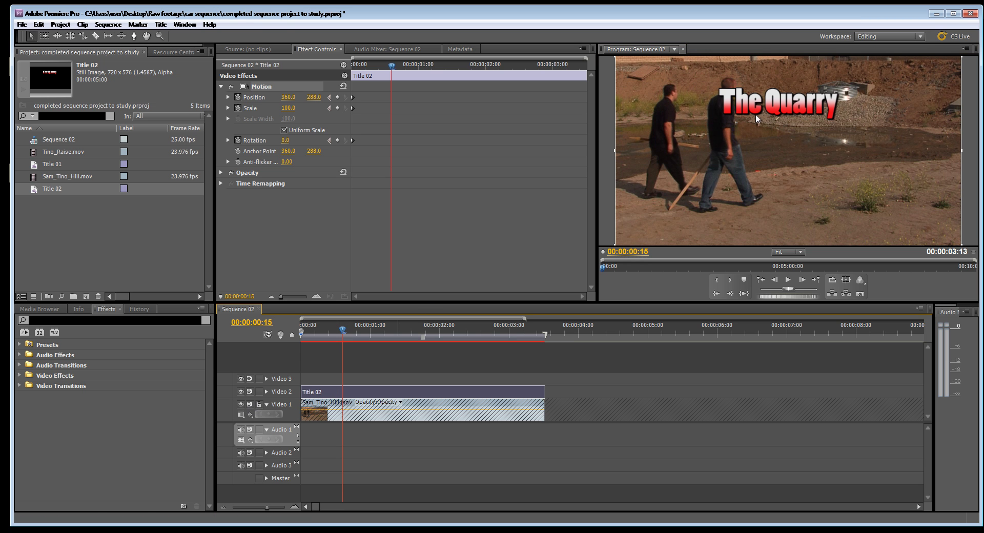
At 00:00:00:15, drag the title right to 564.0, 288.0, adding a Position keyframe
drag(757, 109, 785, 110)
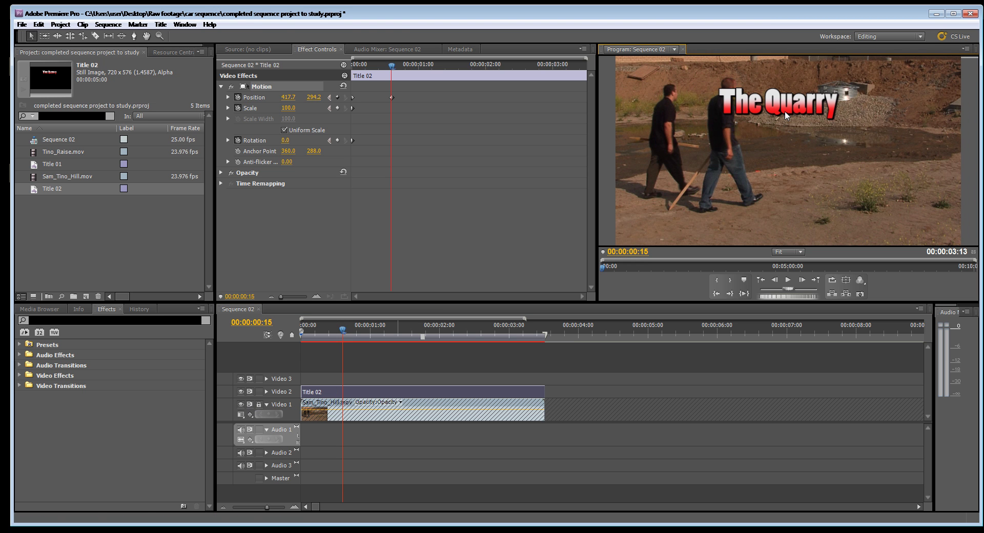
click(474, 333)
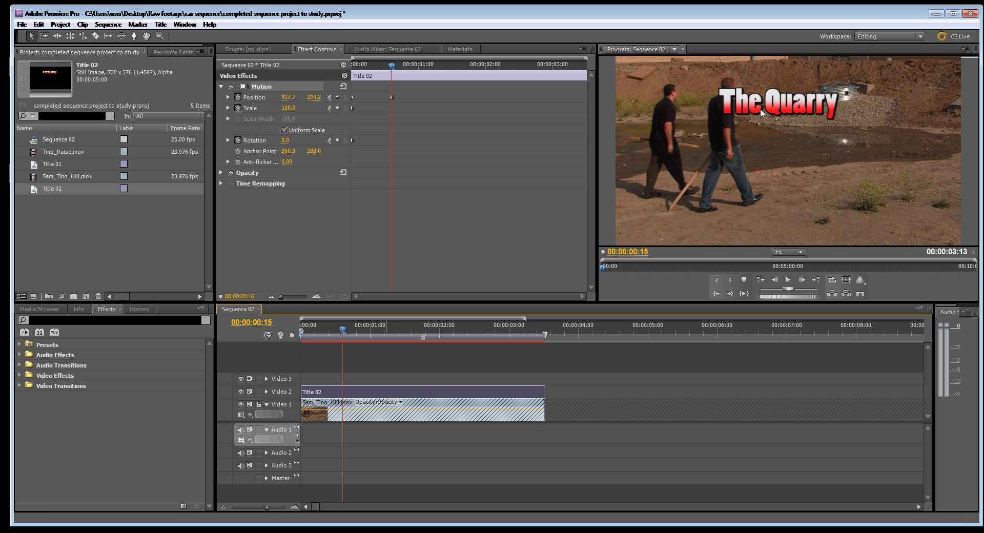
drag(789, 109, 853, 106)
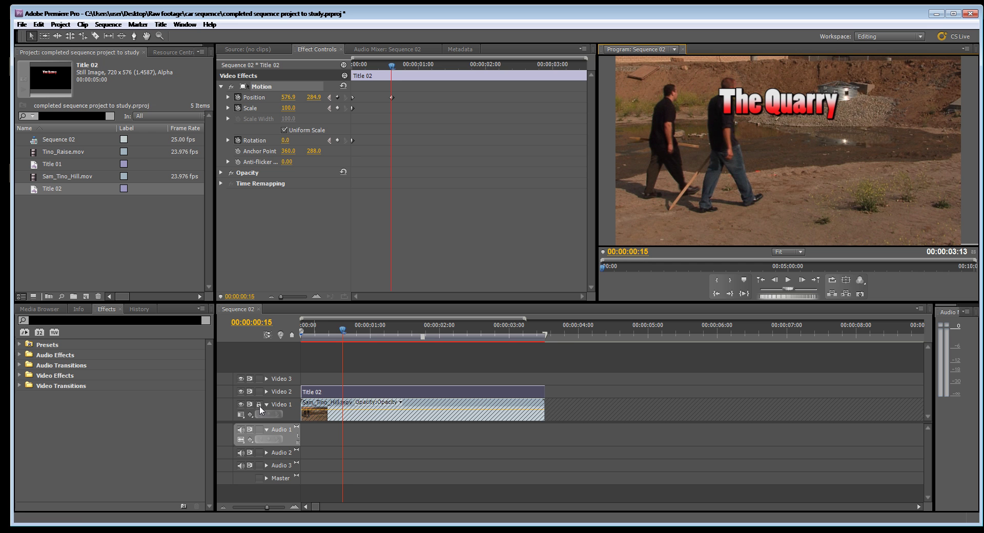
click(306, 397)
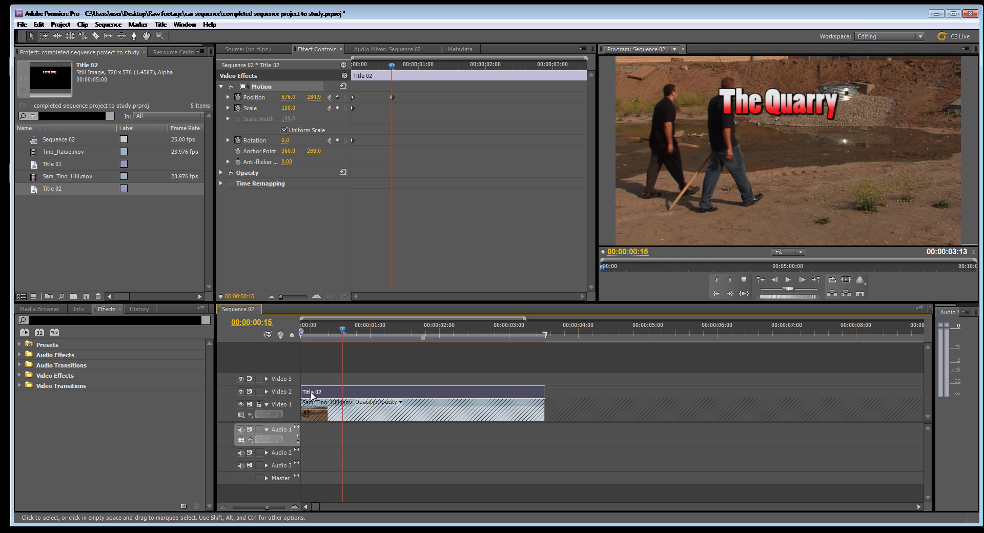
drag(773, 106, 751, 105)
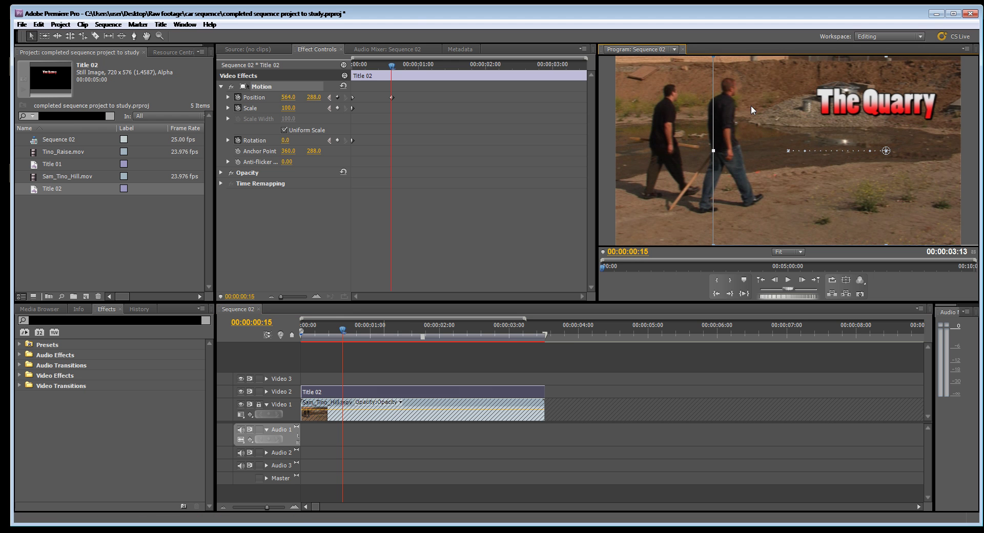
Shrink the title to 68.6% scale, keyframed at 00:00:01:04
click(308, 333)
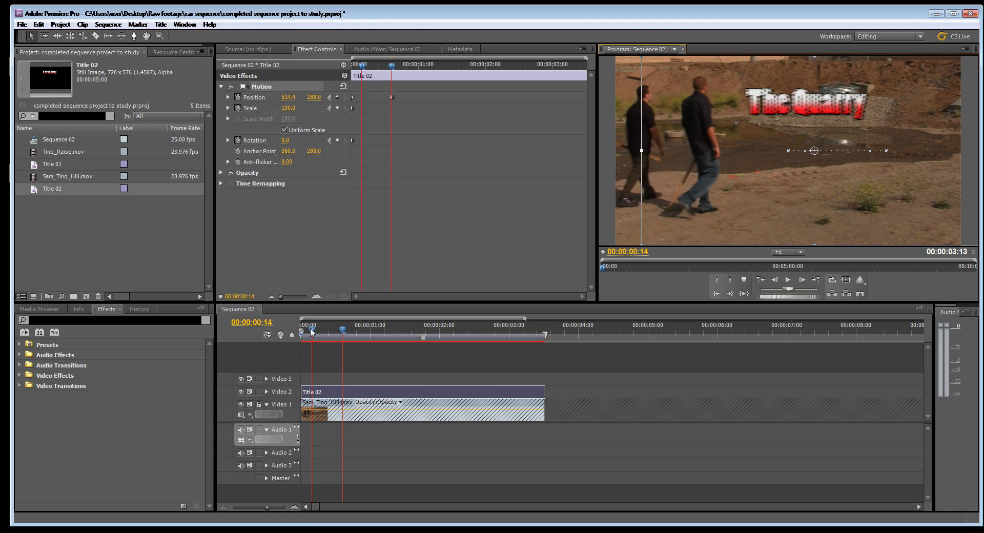
drag(307, 333, 382, 329)
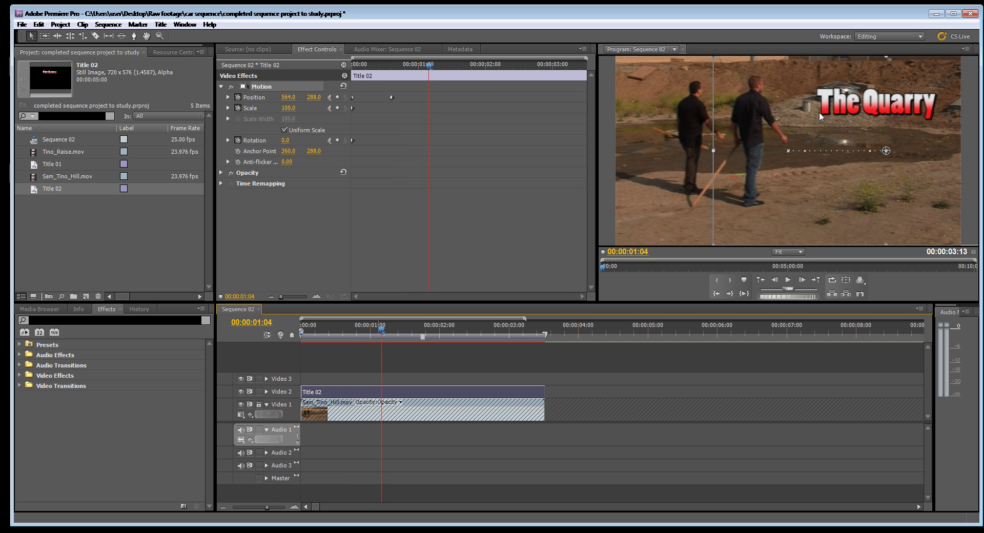
click(748, 200)
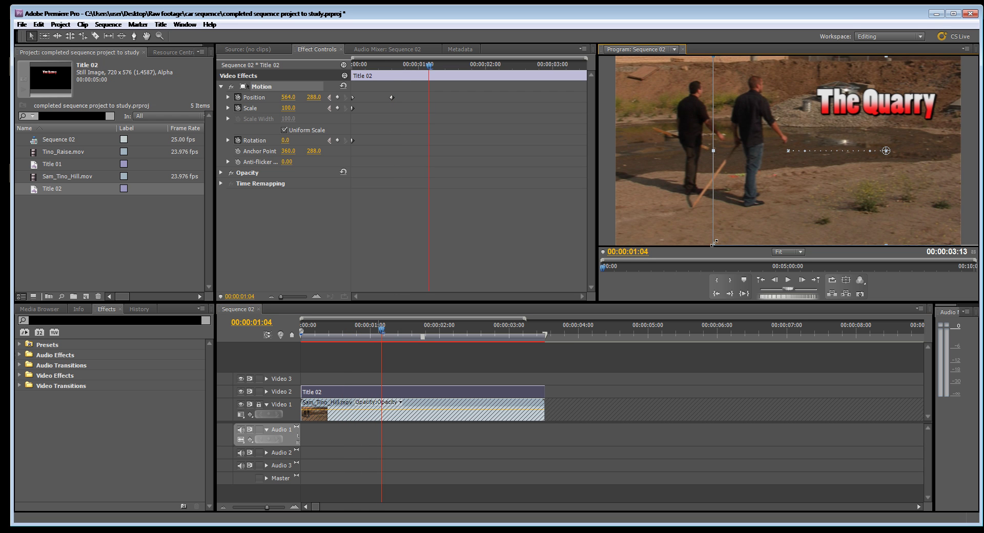
drag(714, 243, 752, 165)
Rotate the title 23.2° and push it off the right edge to 807.6, 367.4 by 01:22
click(397, 331)
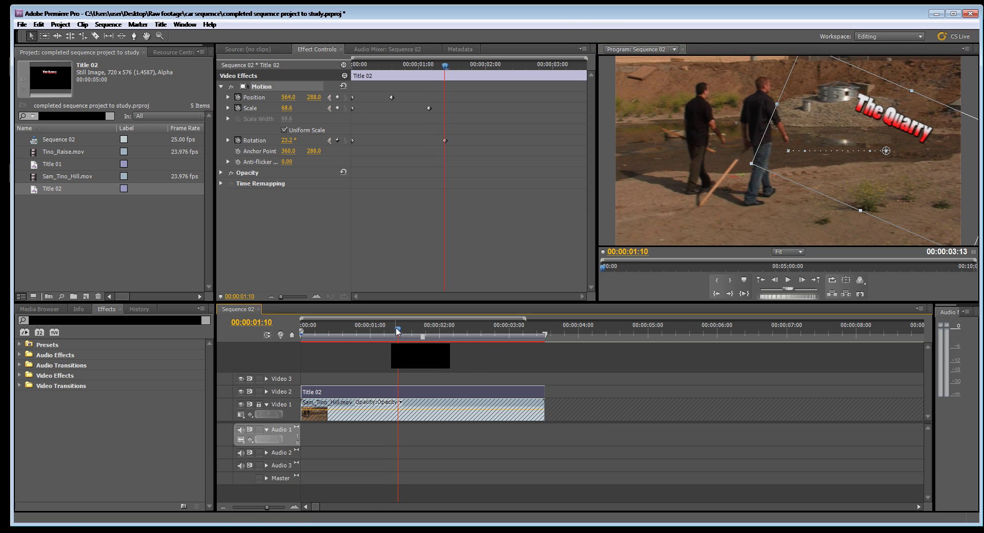
mouse_move(398, 331)
mouse_down()
mouse_move(425, 333)
mouse_move(392, 337)
mouse_up()
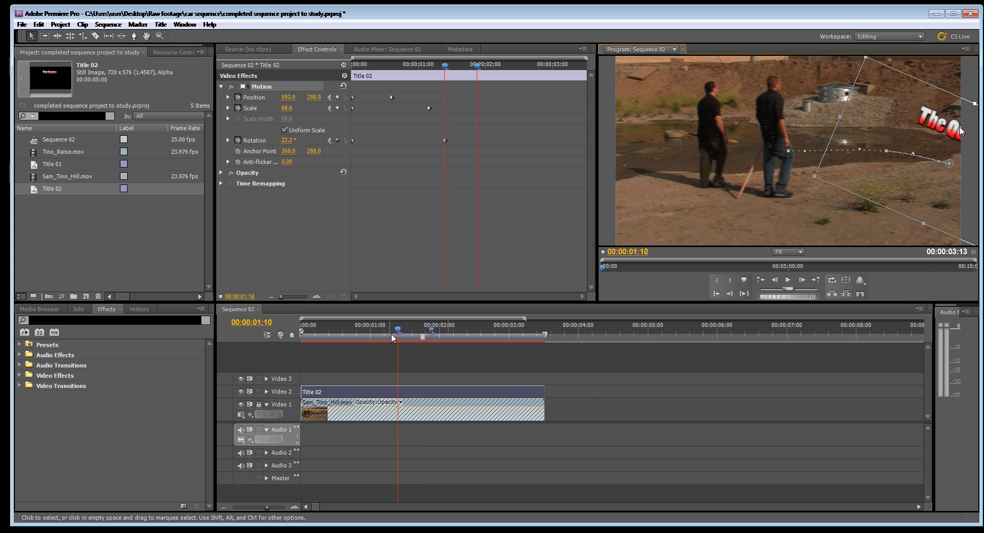
drag(960, 131, 936, 130)
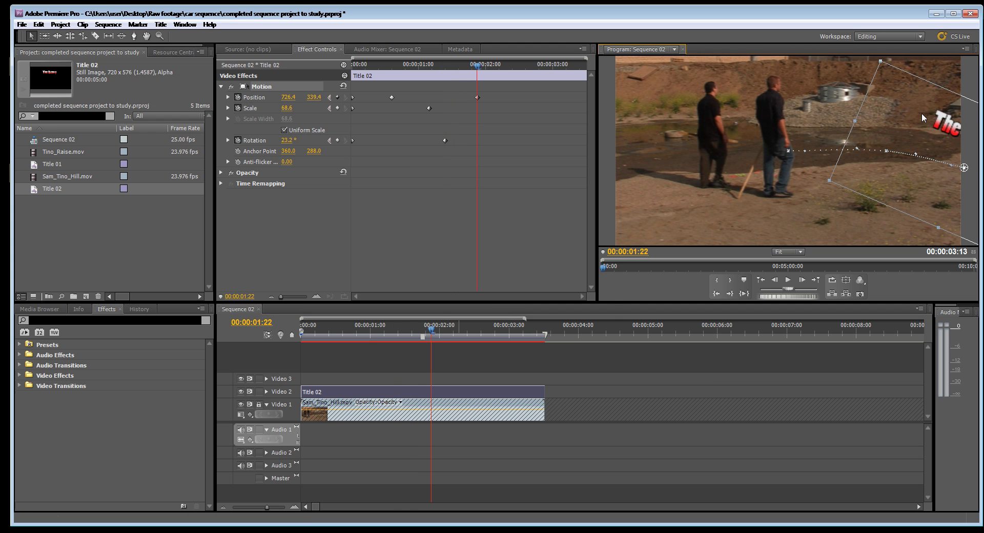
drag(921, 112, 960, 122)
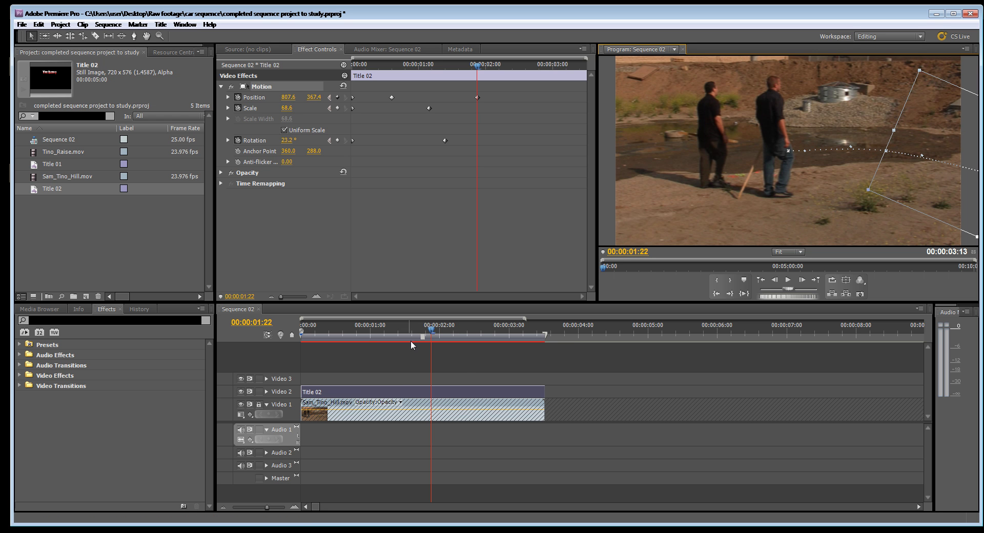
Render the work area from the start and play back the title animation several times
drag(411, 340, 295, 340)
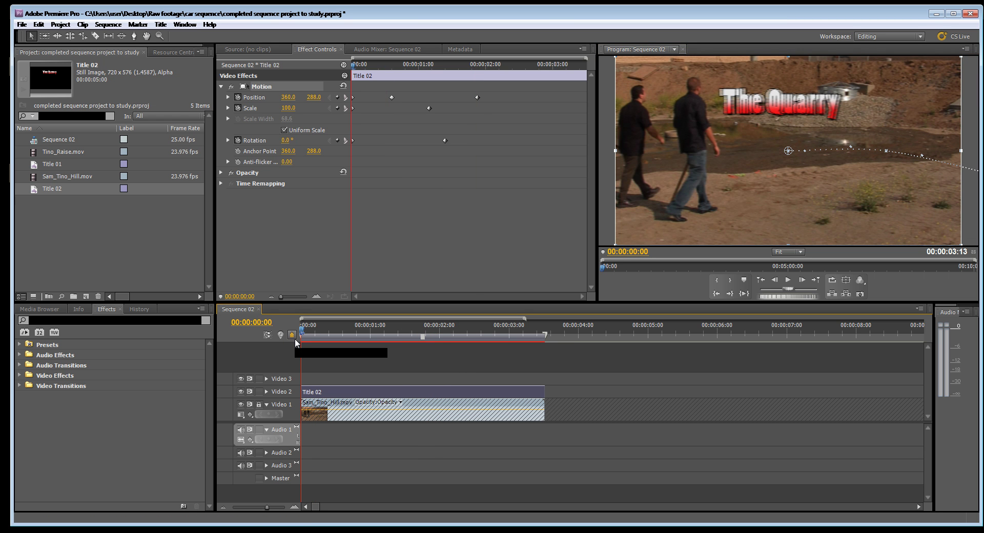
key(Return)
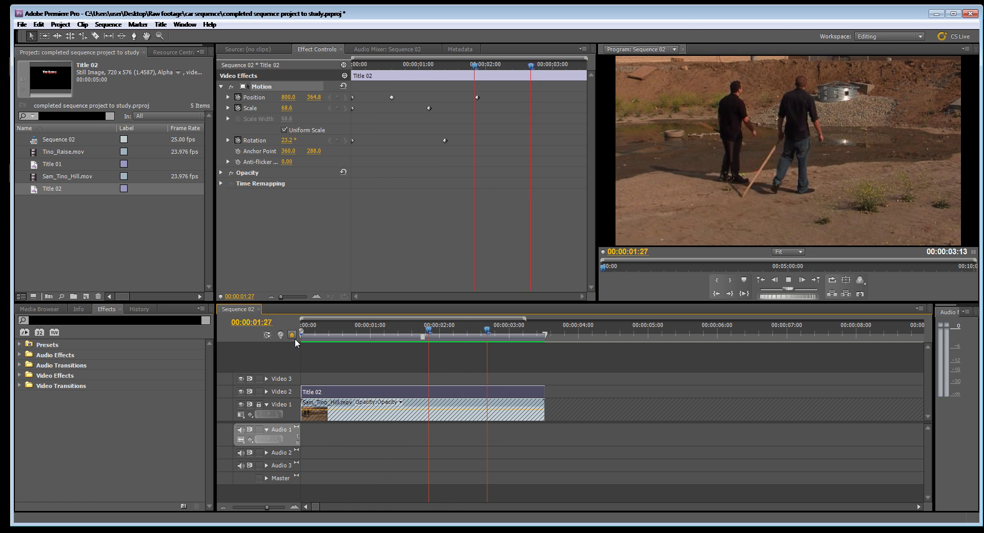
click(788, 280)
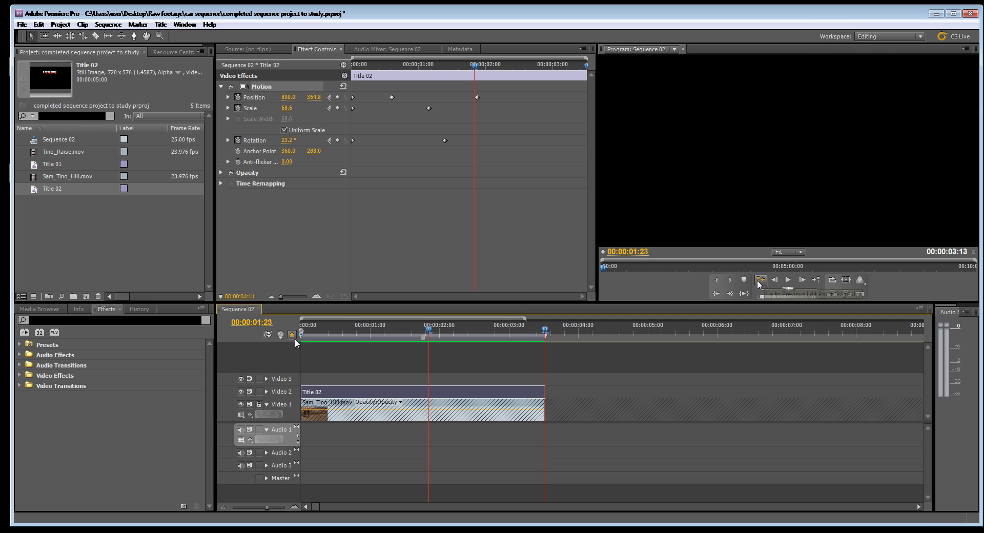
click(788, 281)
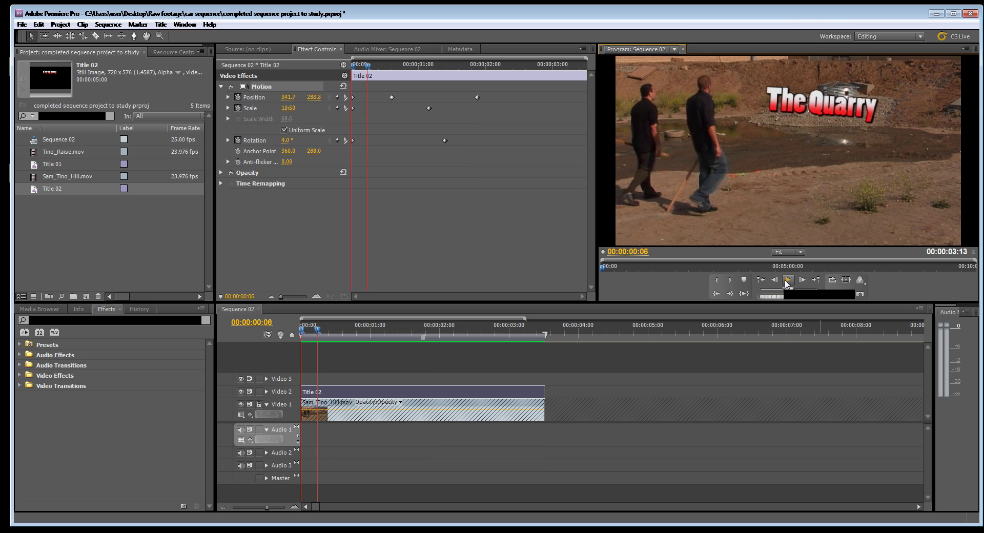
click(787, 281)
click(788, 281)
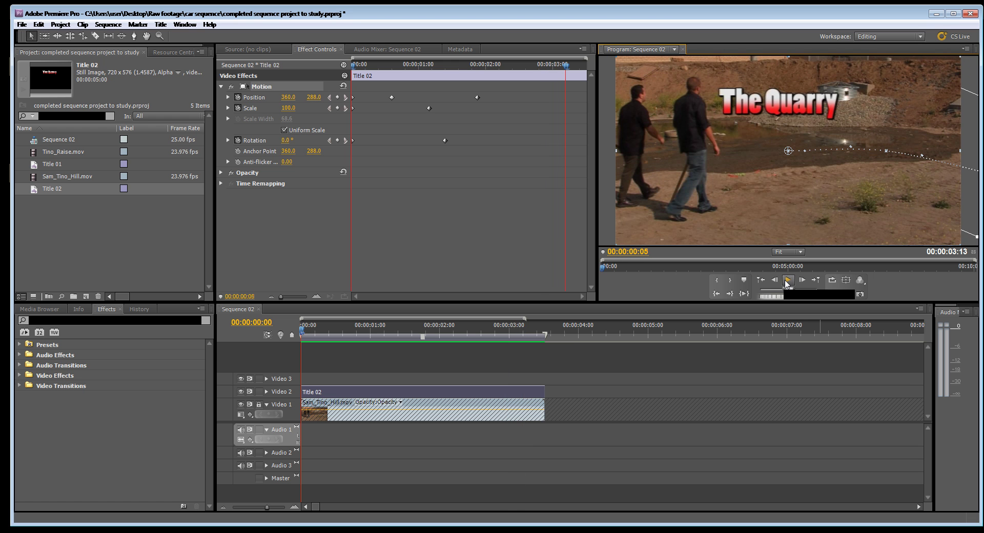
click(523, 333)
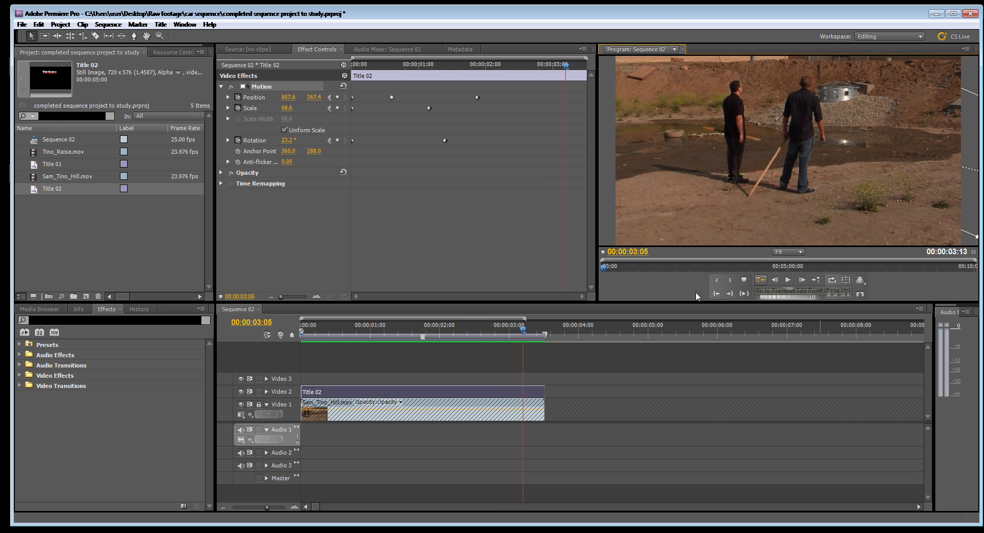
click(797, 154)
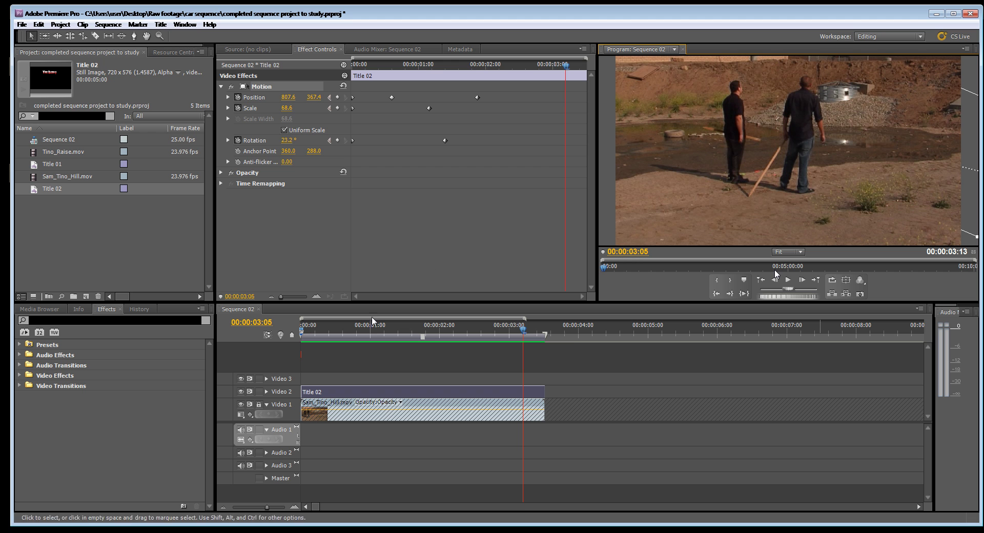
Shift the Position, Scale and Rotation keyframes later, rotation to 00:00:01:09, and replay the delayed exit
key(Home)
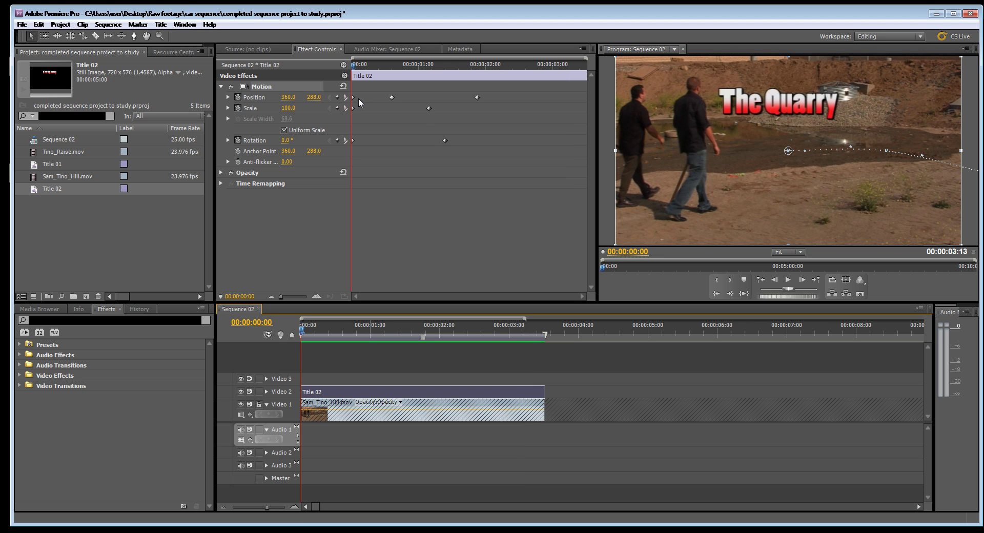
drag(353, 97, 375, 108)
click(482, 153)
drag(502, 172, 434, 102)
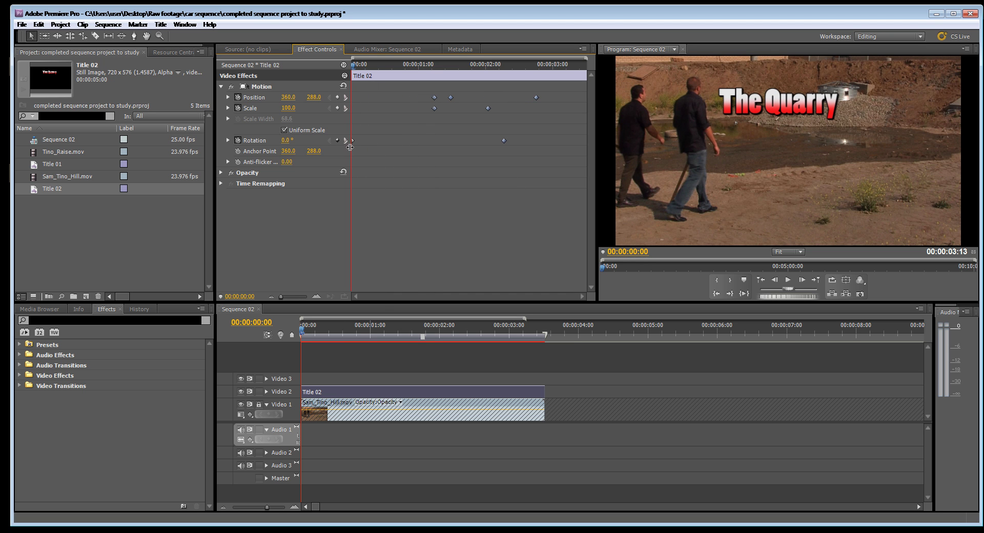
drag(353, 141, 450, 141)
click(789, 280)
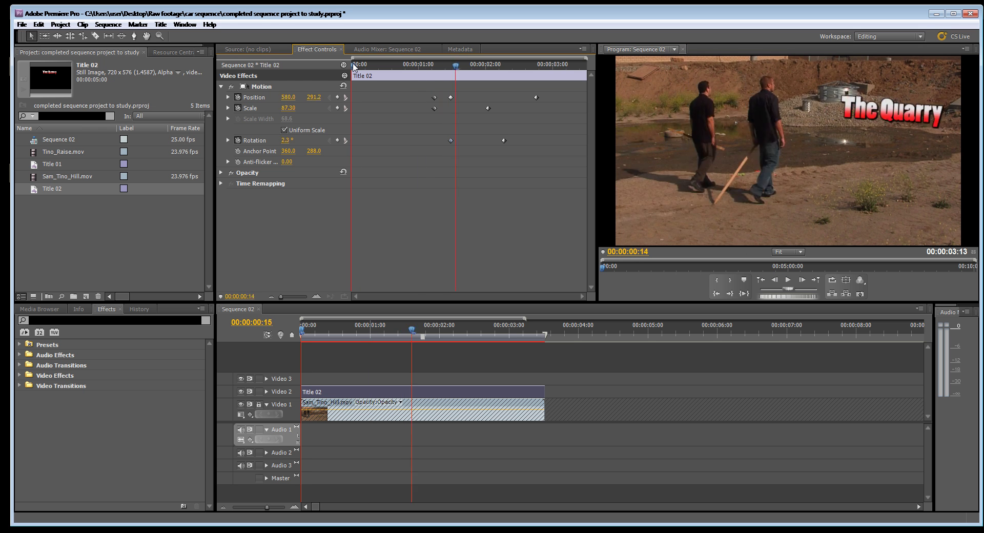
click(789, 281)
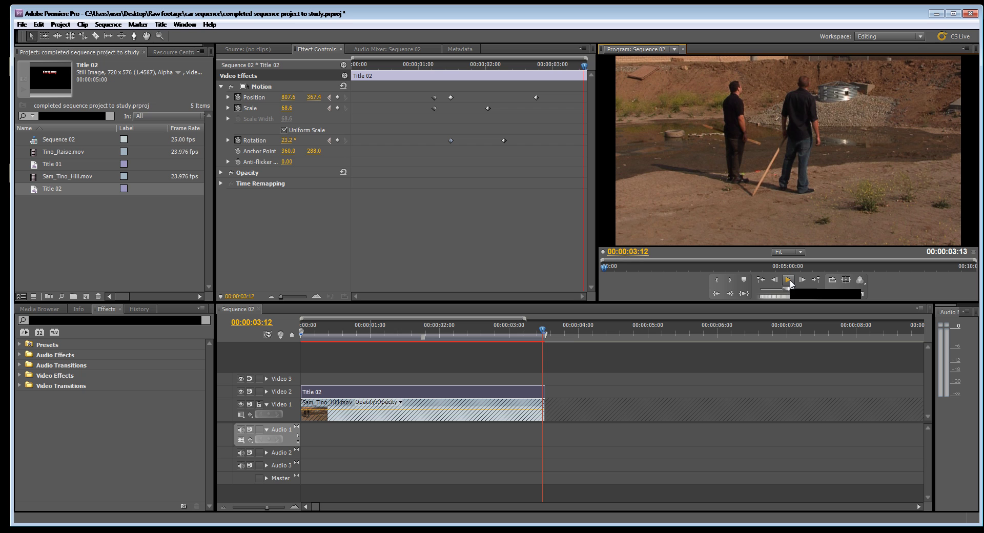